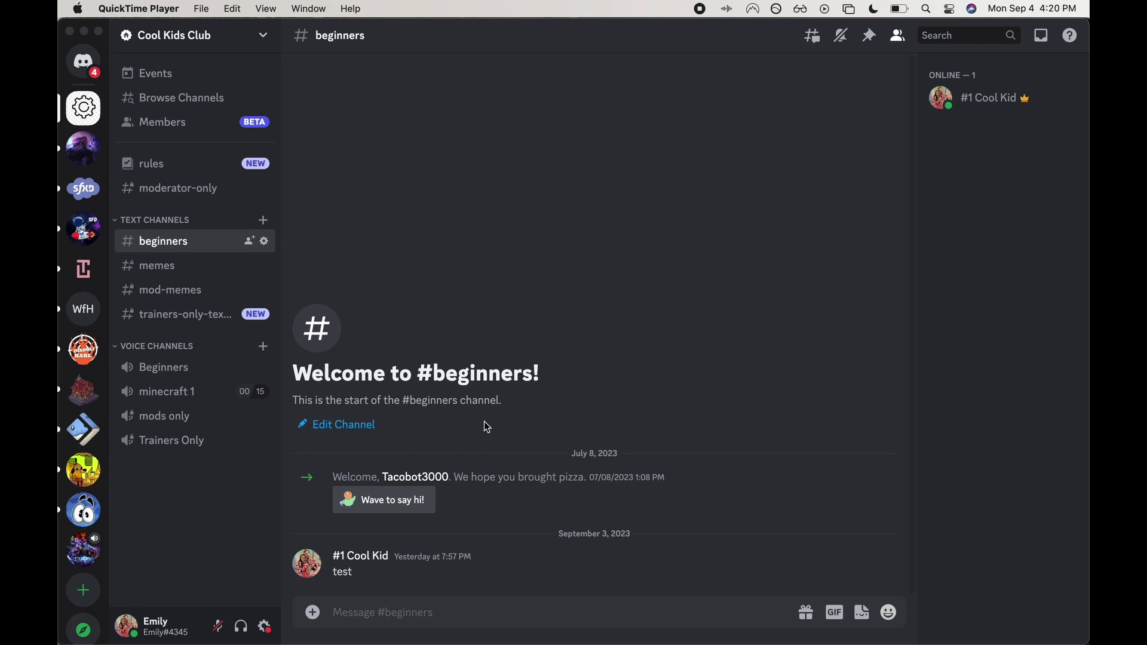
Bring Discord forward and go to the Keybinds page of User Settings.
left_click(260, 632)
left_click(262, 630)
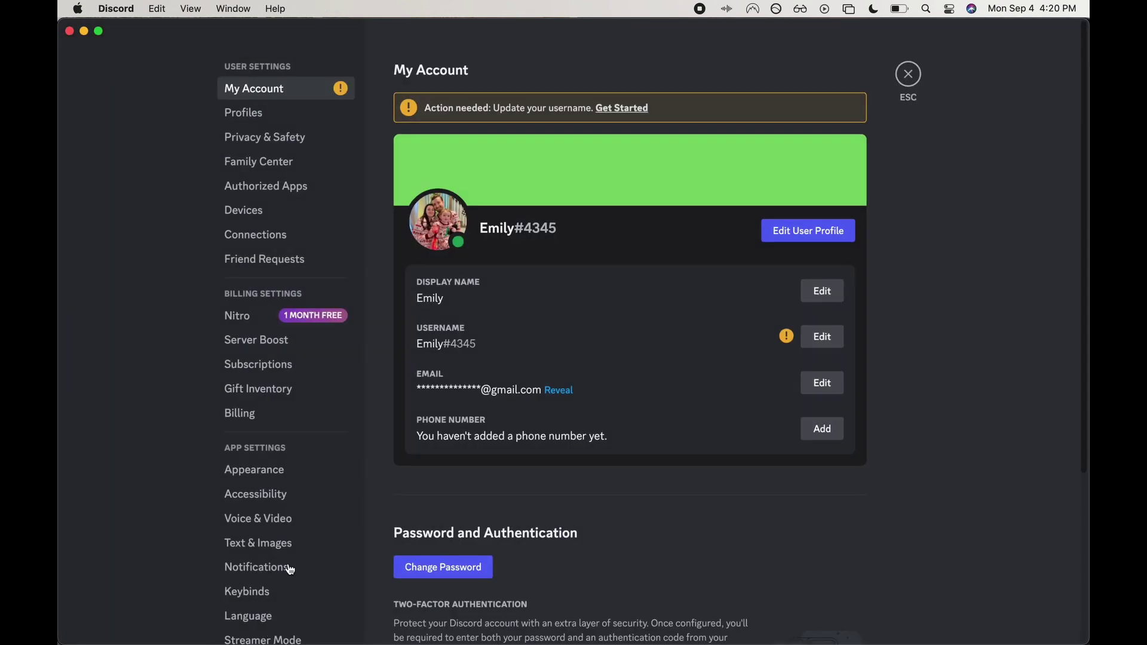
left_click(268, 586)
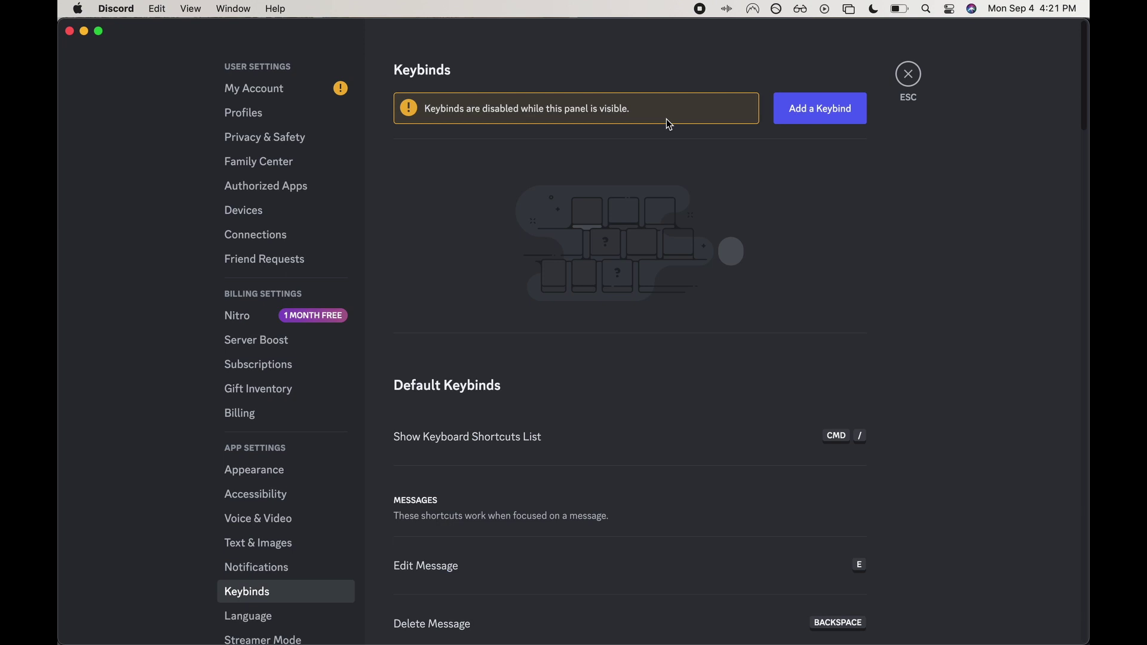
Add a new keybind with the action Disconnect From Voice Channel.
left_click(858, 114)
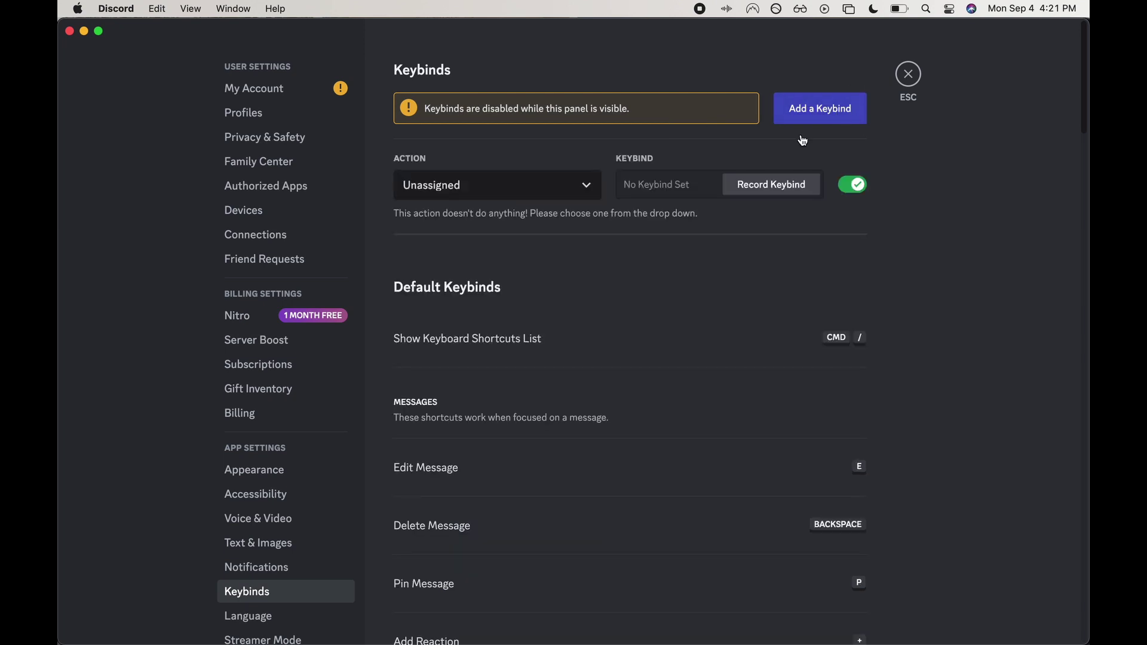
left_click(464, 193)
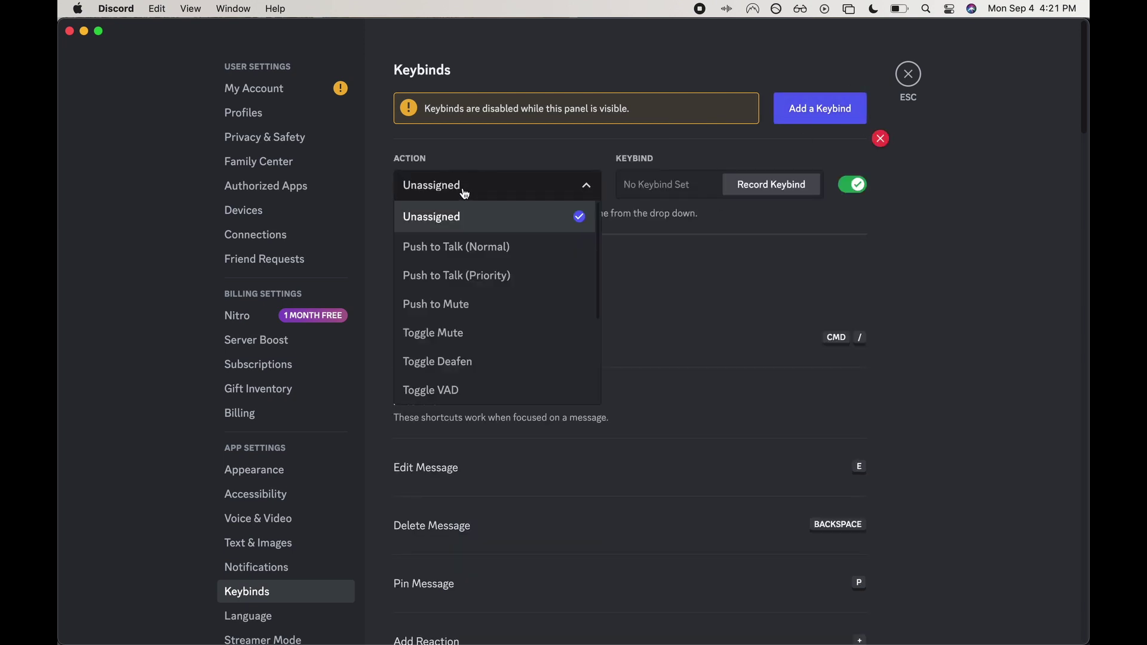
scroll(511, 325, "down", 1)
scroll(511, 325, "down", 1)
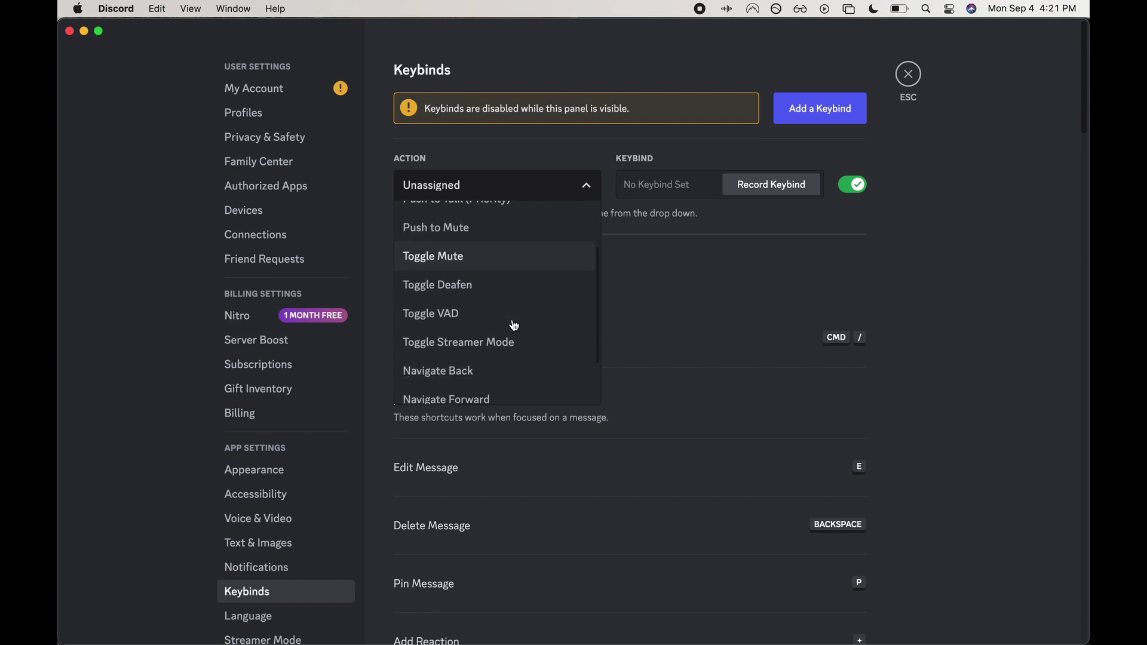
scroll(514, 325, "down", 2)
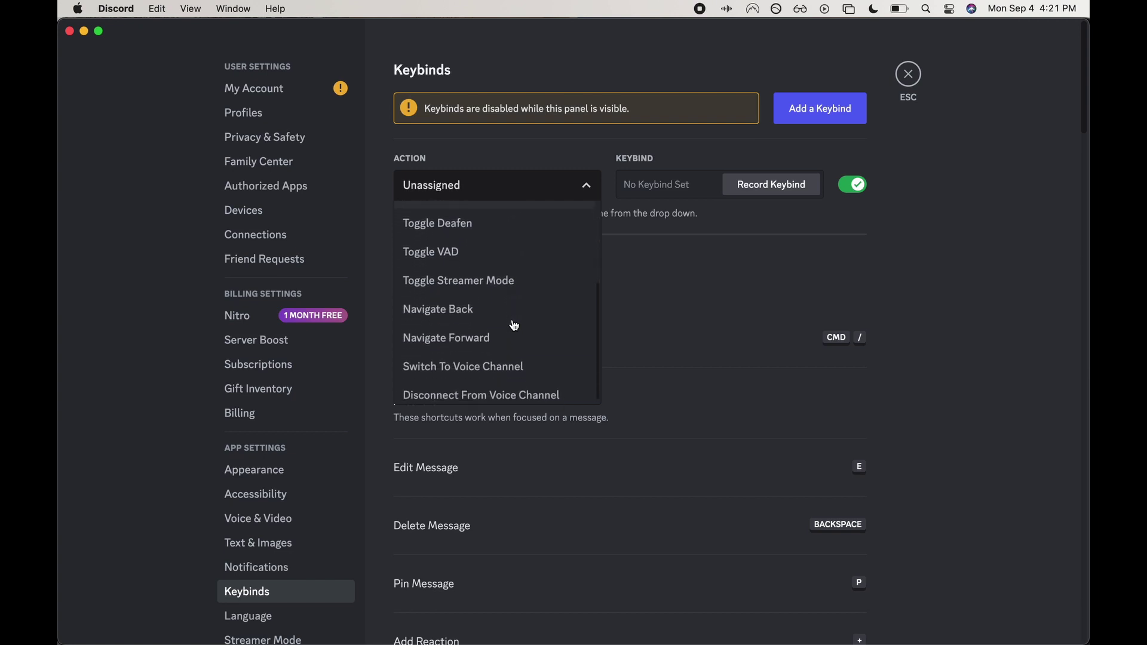
left_click(490, 391)
mouse_move(771, 184)
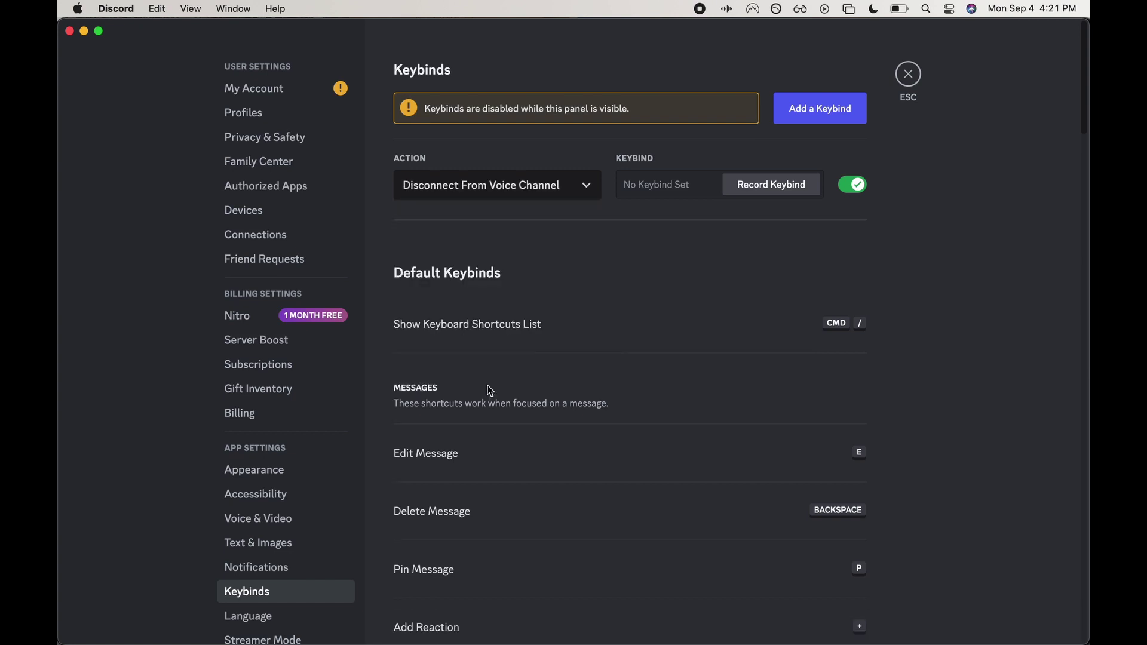
Record Cmd+D as the shortcut for Disconnect From Voice Channel.
left_click(745, 185)
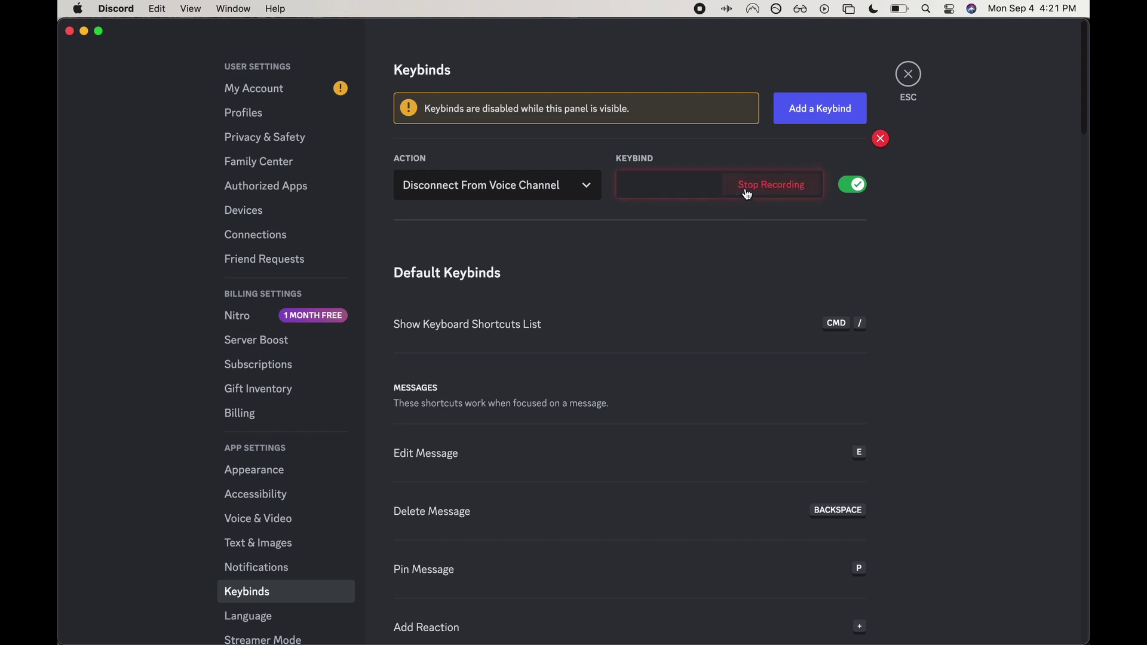
key("super+d")
type("⌘ + D")
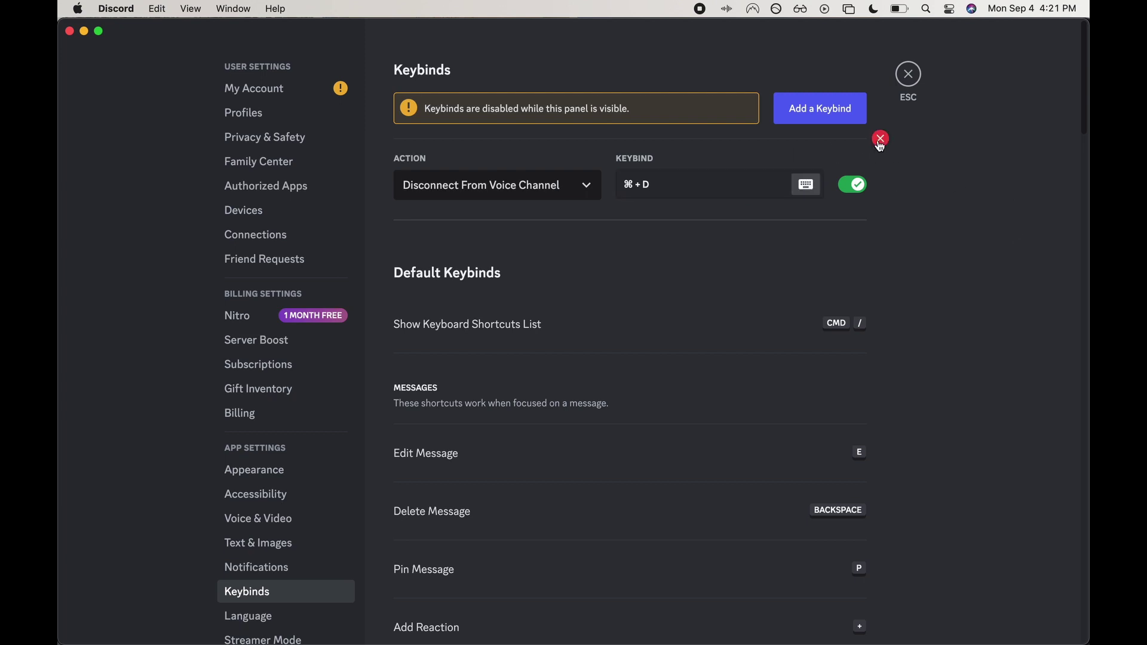
Leave settings, join the Beginners voice channel, and disconnect with the new shortcut.
left_click(906, 71)
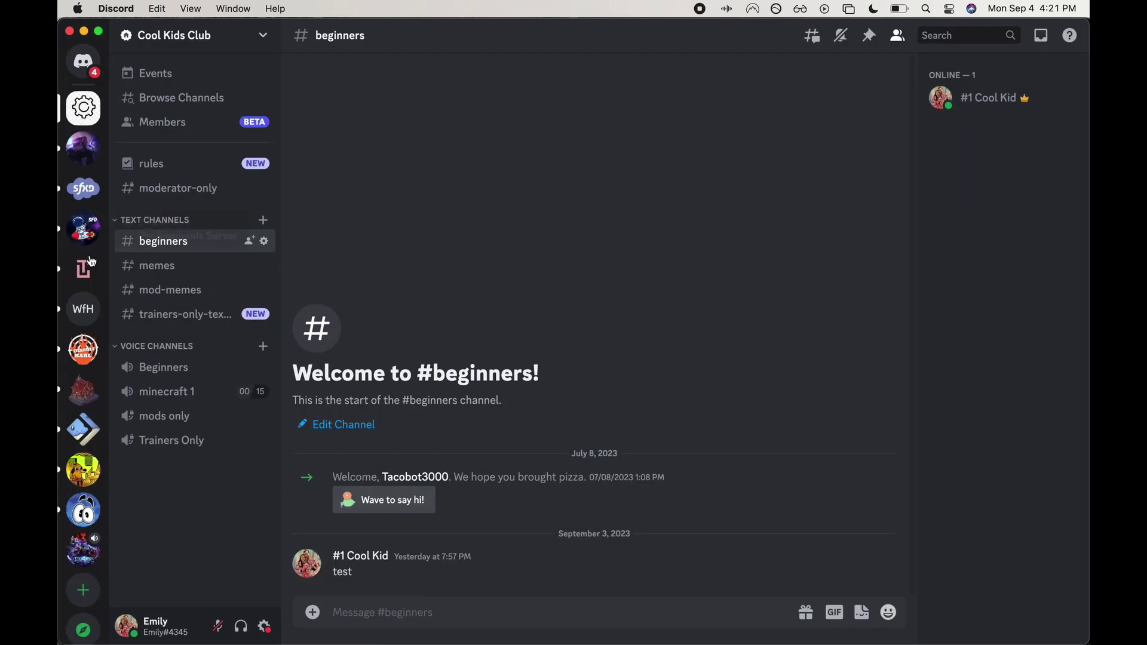
left_click(161, 367)
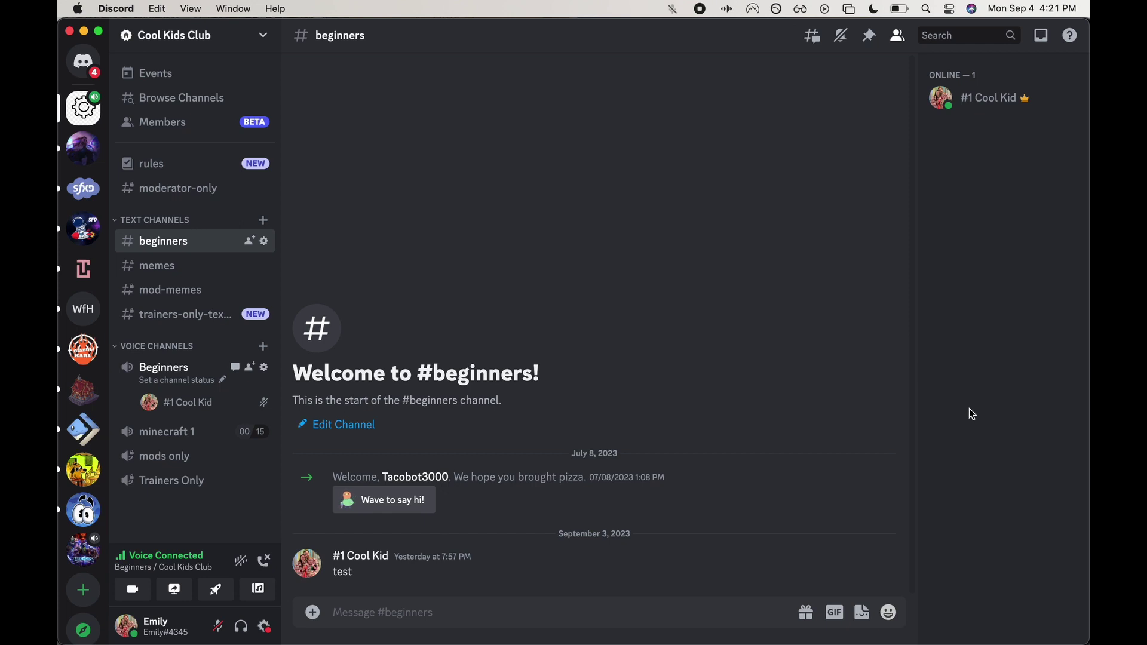
key("ctrl+d")
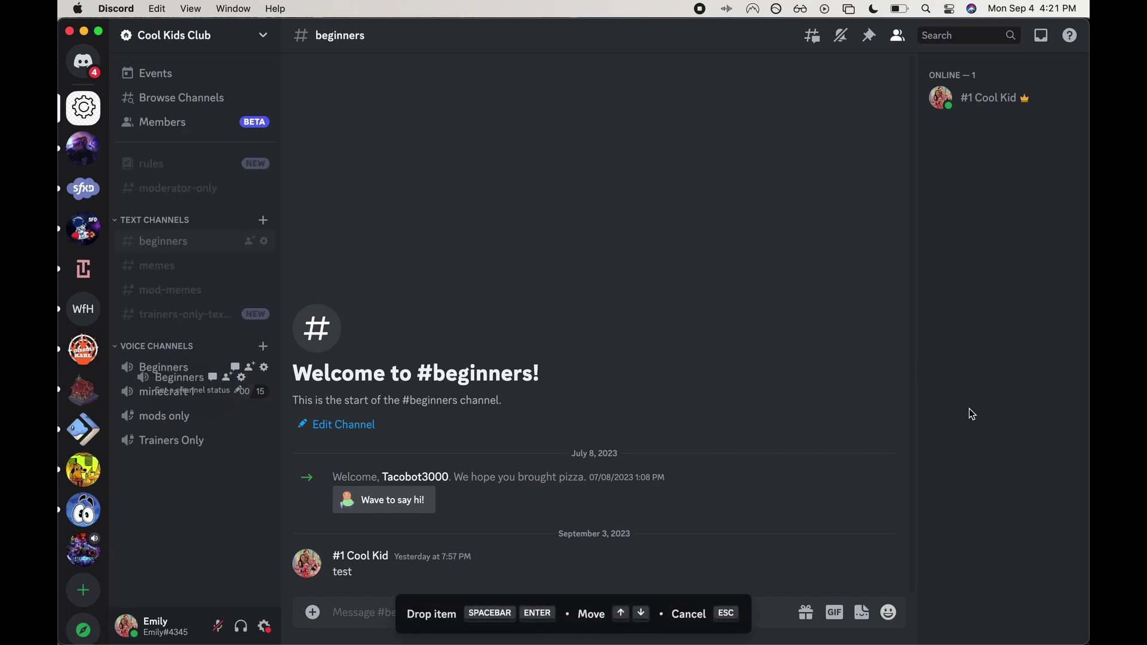